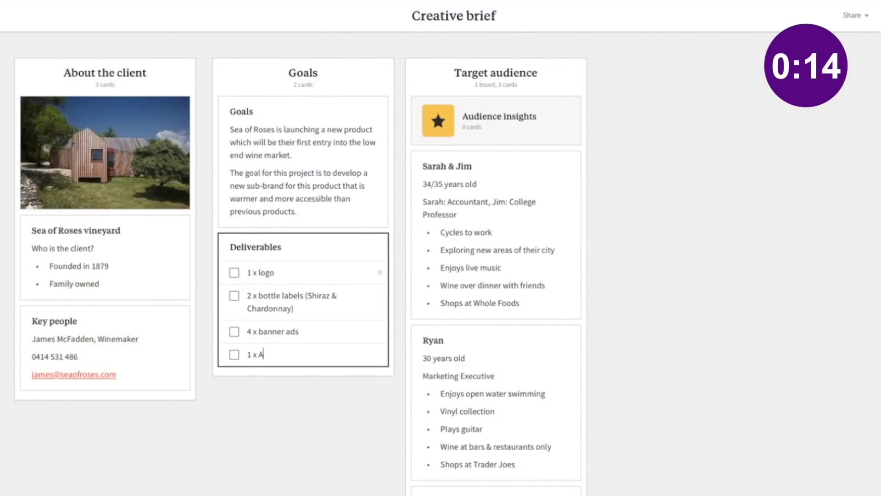
Finish the deliverable as '1 x A2 poster' and start the image caption with 'Remini'.
type("2 posterRemini")
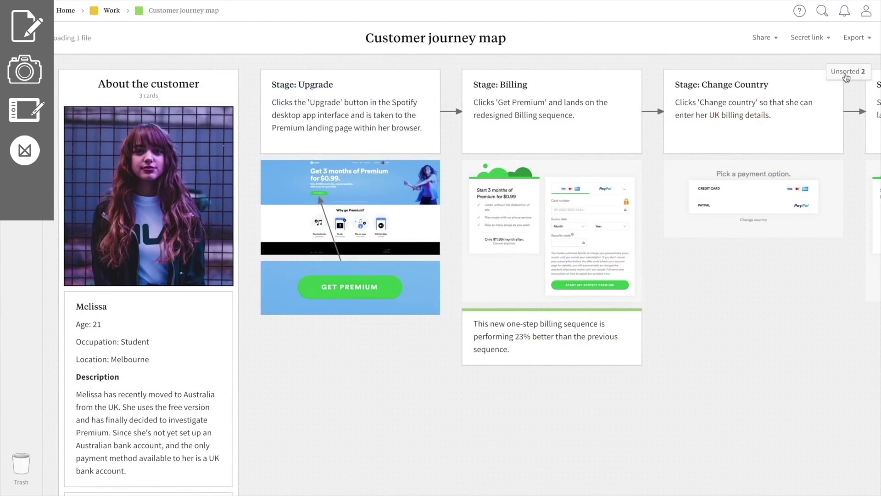
Drag the unsorted screenshot card into the journey map's Change Country column.
left_click(846, 73)
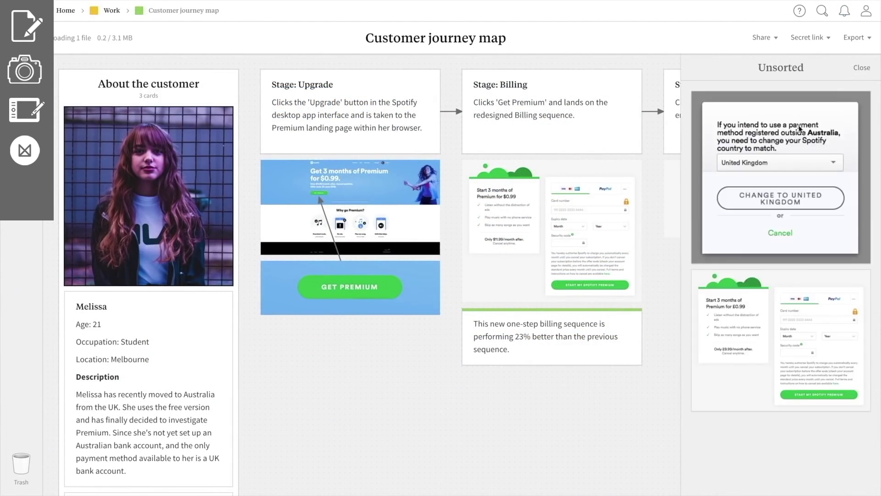
left_click_drag(718, 159, 688, 296)
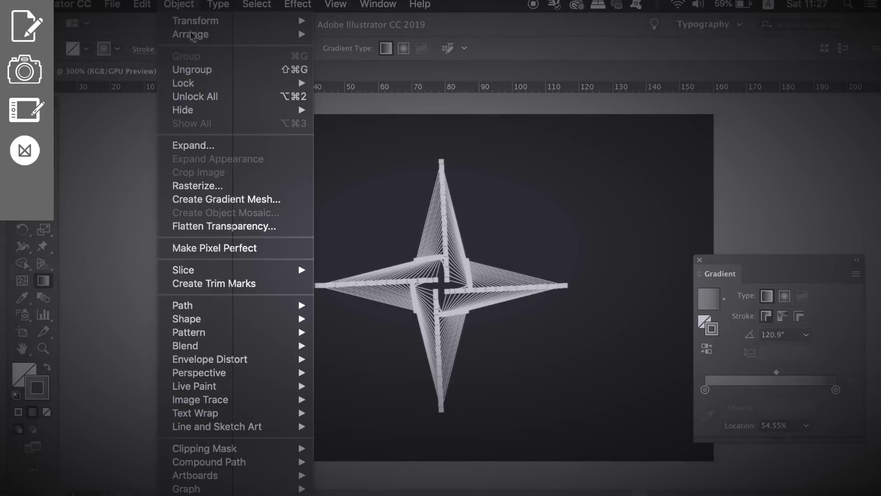
Apply Outline Stroke to the star's lines and select the outlined star artwork.
mouse_move(193, 305)
left_click(364, 338)
left_click(452, 244)
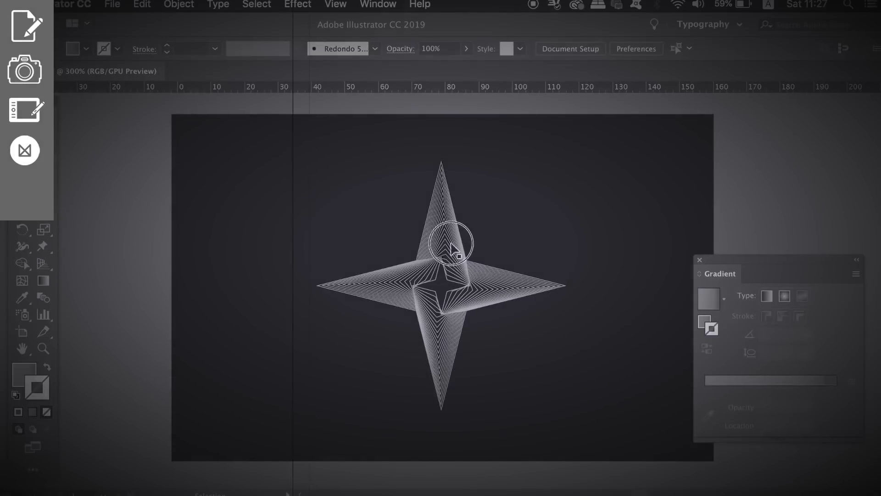
left_click(445, 137)
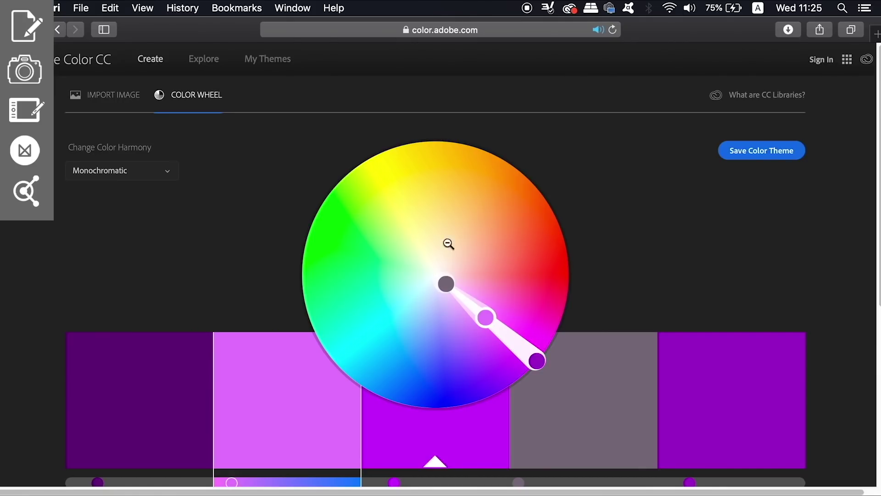
Hide and then show again the RGB, LAB and HSB colour value rows.
left_click_drag(874, 110, 879, 225)
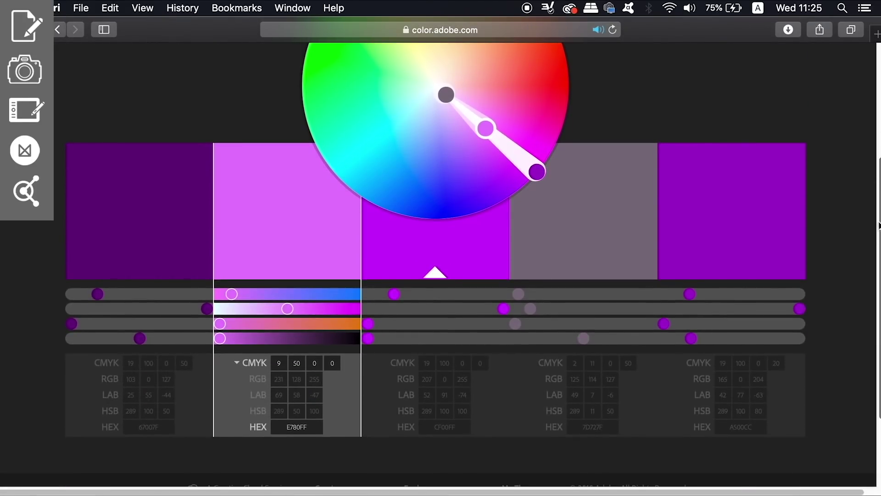
left_click(249, 366)
left_click(243, 367)
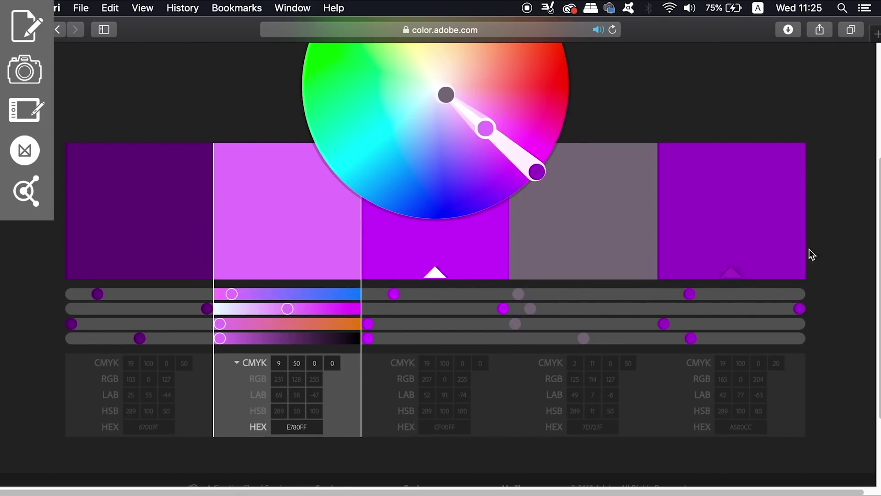
left_click_drag(877, 193, 877, 102)
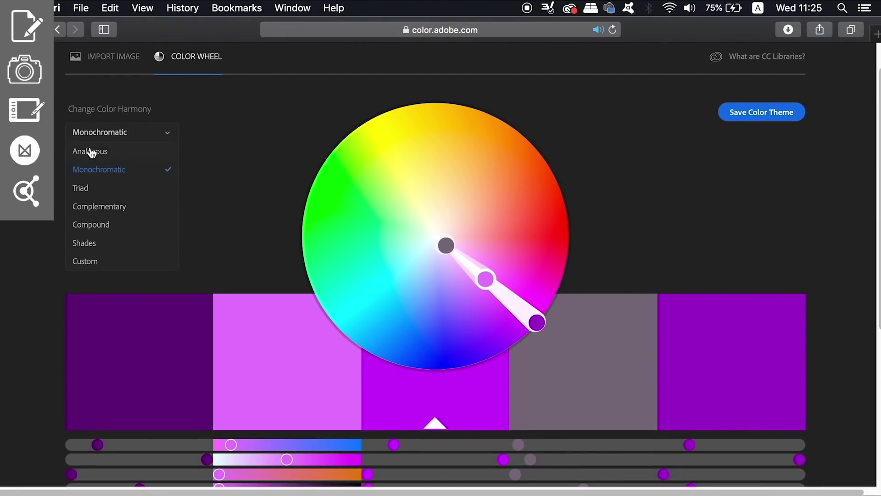
Try an Analogous harmony with a lighter salmon swatch and a red base colour.
left_click(91, 153)
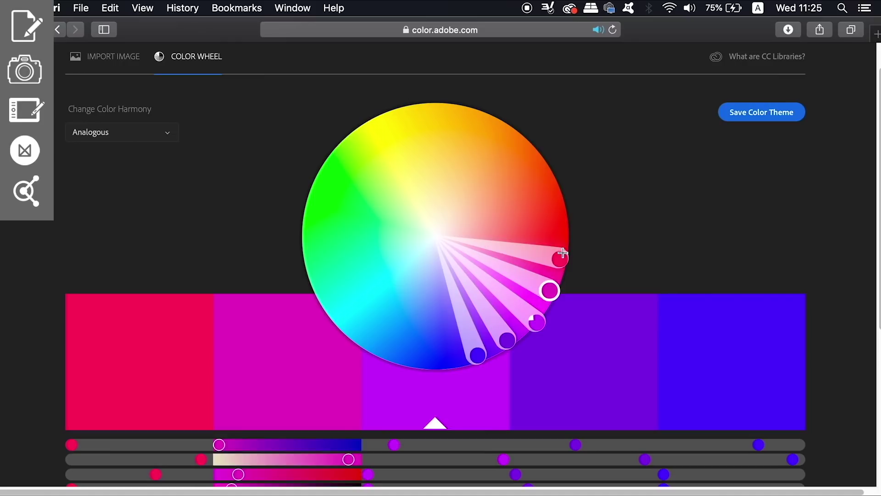
left_click_drag(560, 259, 467, 148)
left_click_drag(504, 177, 546, 229)
Return to the Monochromatic rule and move the base hue to reddish orange.
left_click(146, 134)
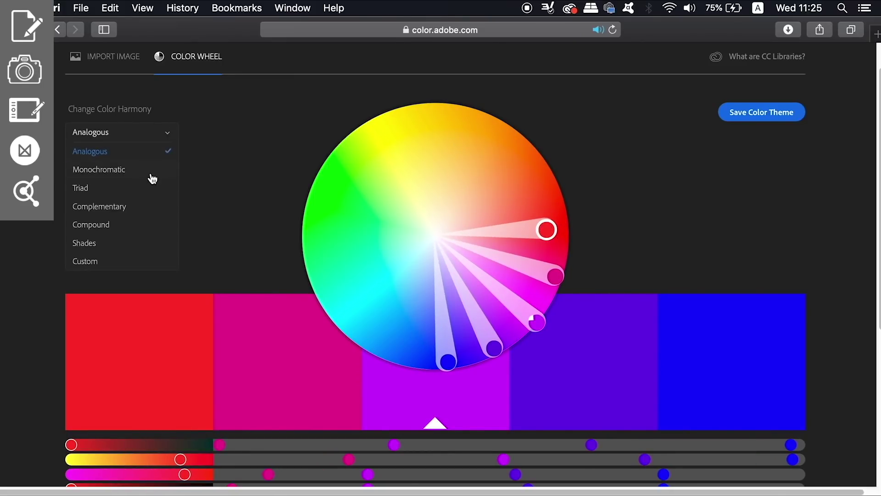
left_click(128, 179)
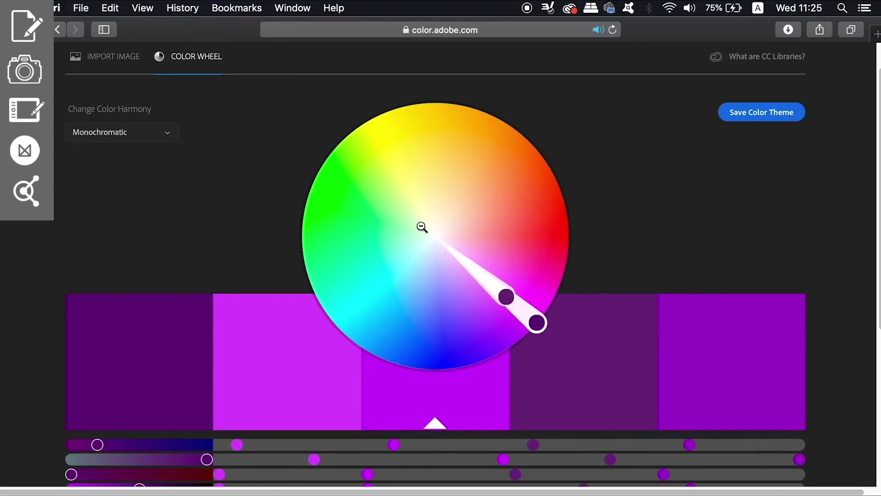
left_click_drag(510, 299, 456, 201)
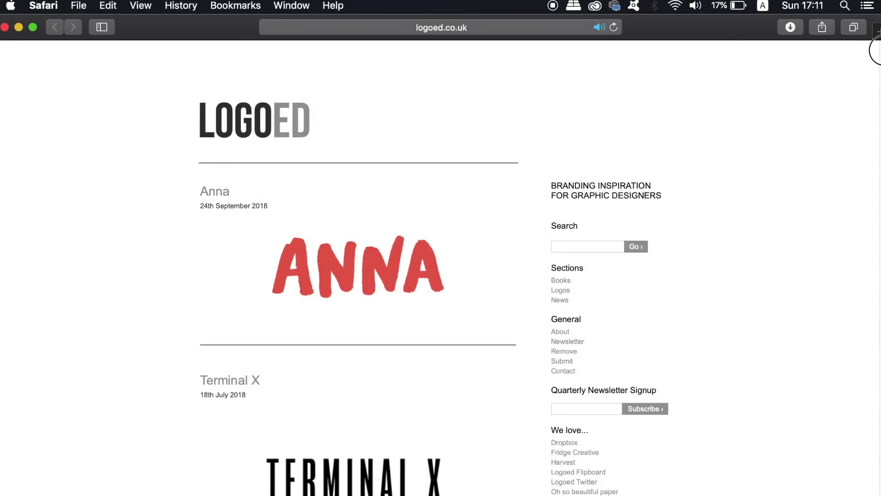
Browse the Logoed posts and the Estúdio Cannis branding images down to the reply form.
scroll(877, 64, "down", 8)
scroll(877, 64, "down", 2)
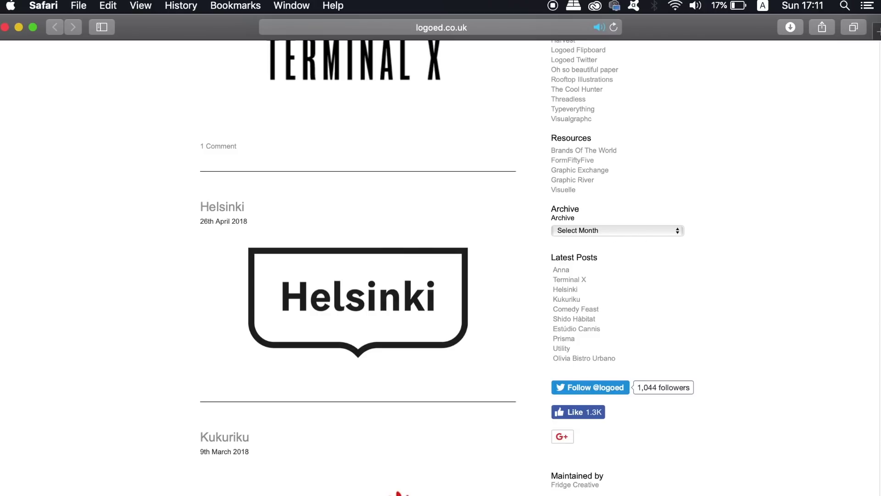
scroll(876, 69, "down", 11)
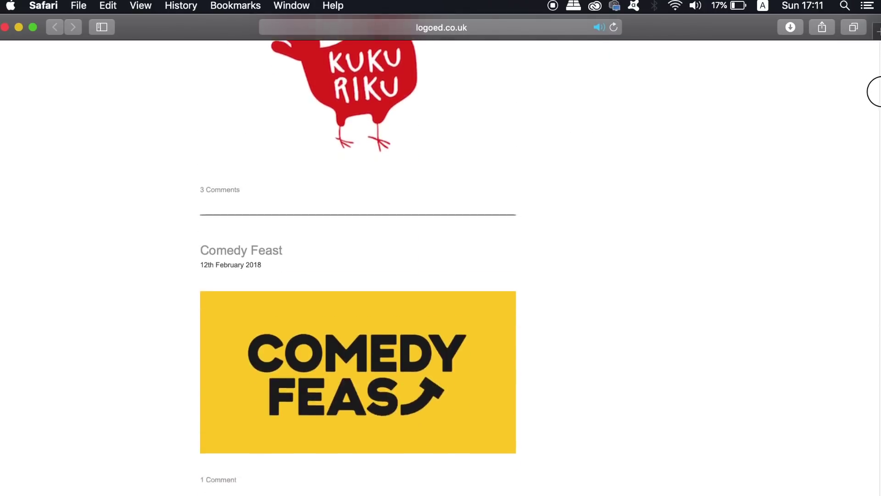
scroll(874, 92, "down", 16)
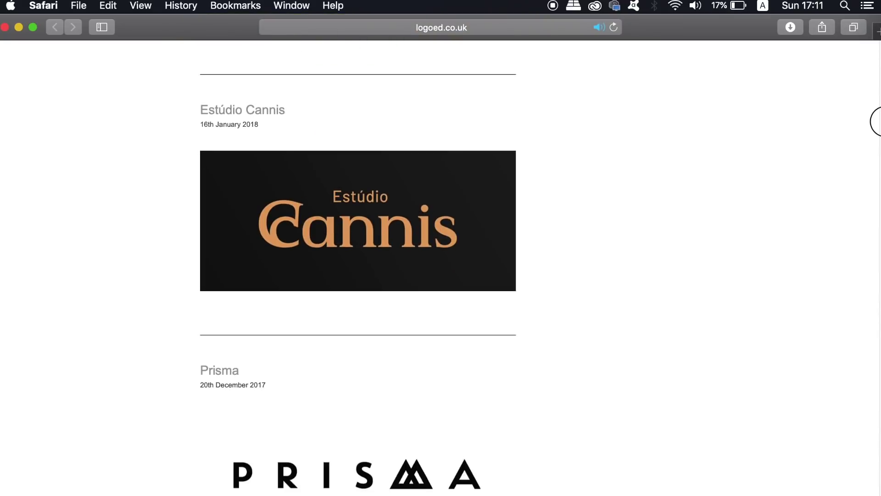
scroll(876, 122, "down", 4)
scroll(877, 130, "down", 6)
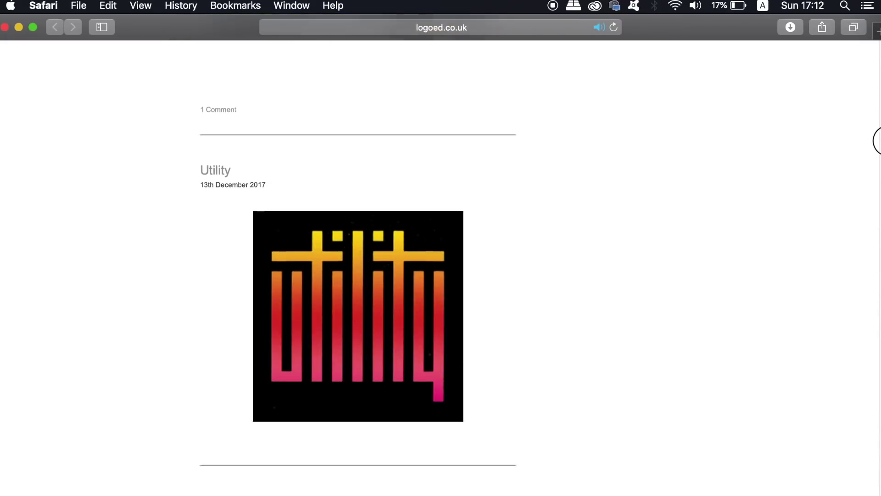
scroll(877, 101, "up", 20)
scroll(878, 73, "up", 4)
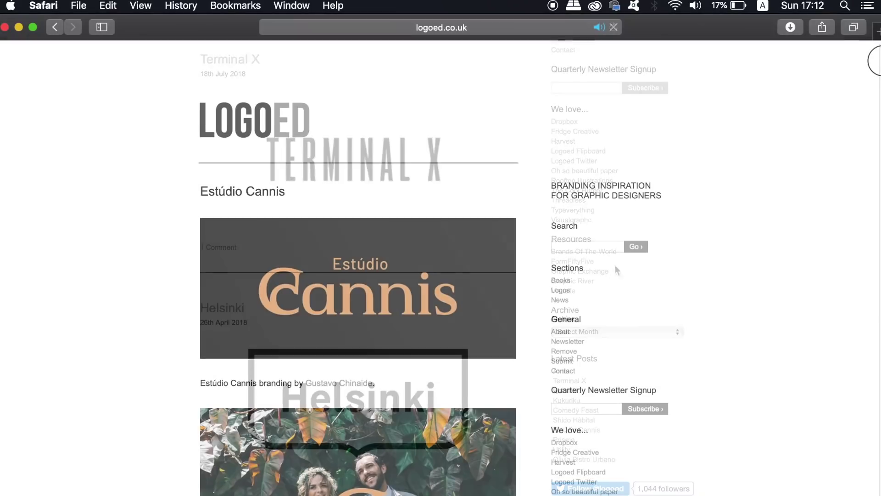
scroll(876, 133, "down", 8)
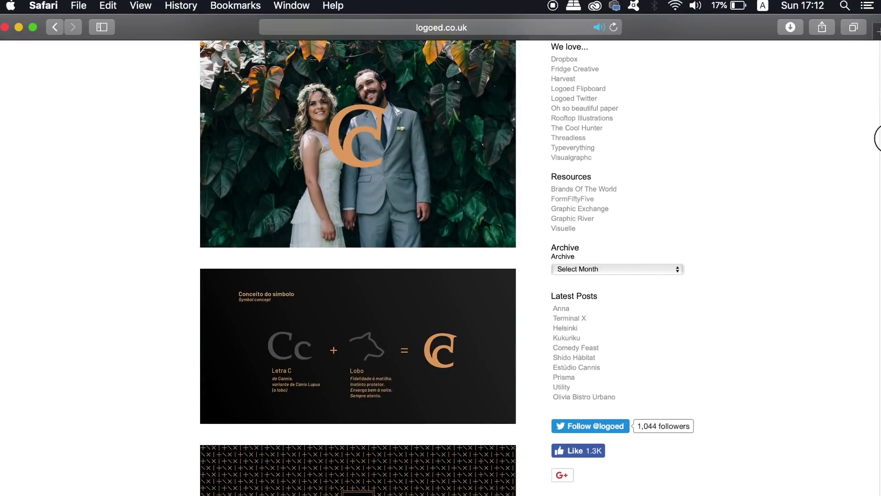
scroll(878, 151, "down", 4)
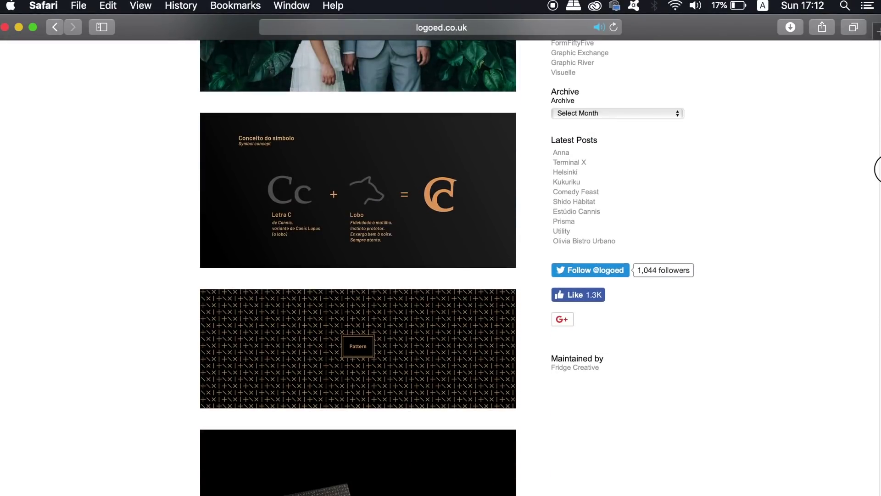
scroll(879, 184, "down", 3)
scroll(878, 197, "down", 6)
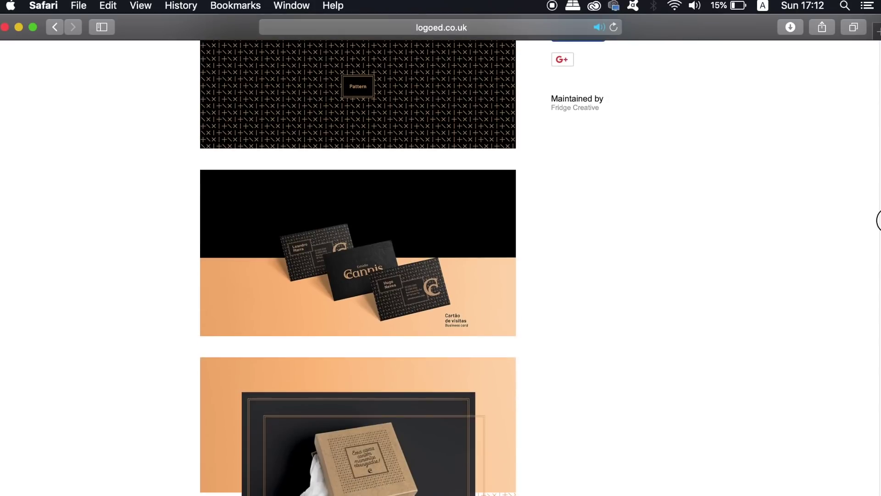
scroll(879, 250, "down", 6)
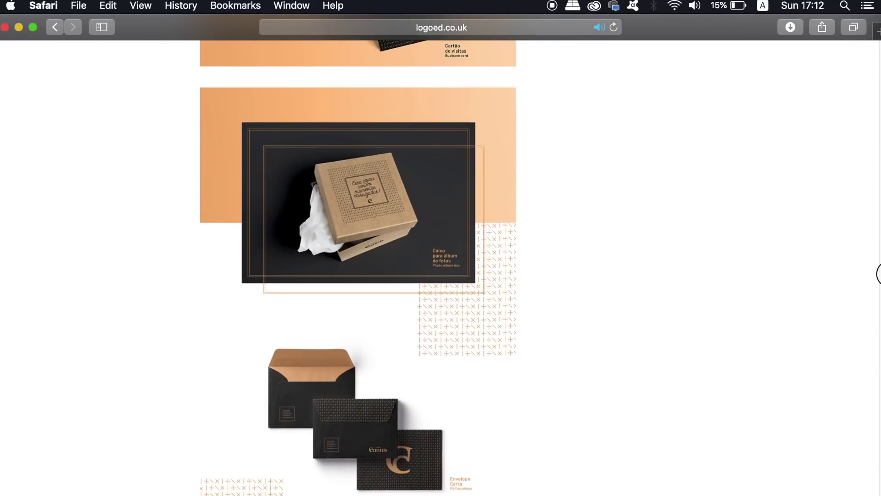
scroll(879, 321, "down", 6)
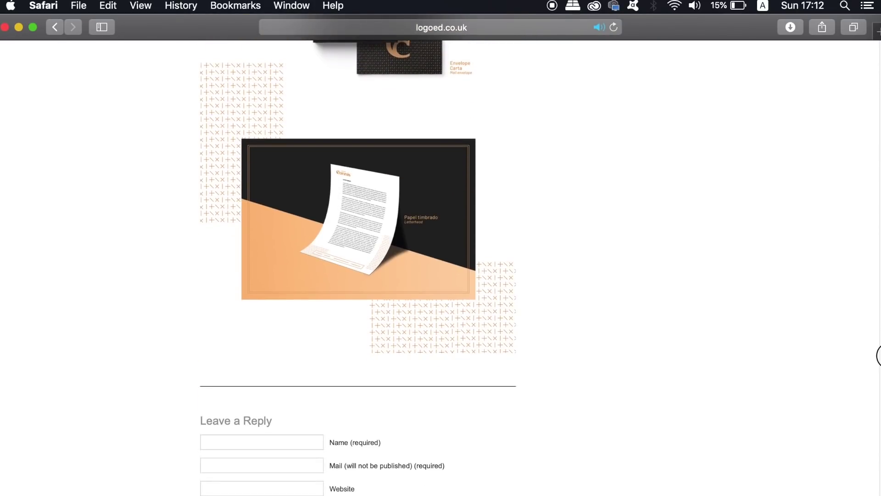
scroll(878, 356, "down", 1)
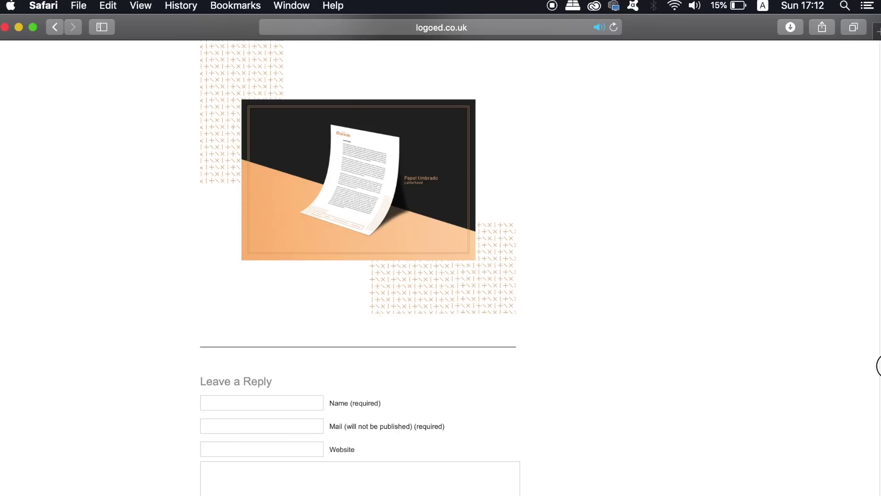